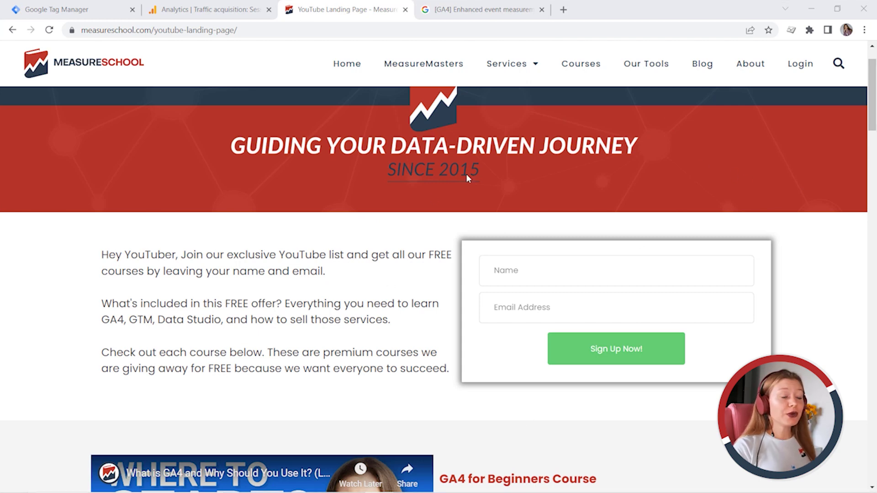
- In the traffic acquisition report, set the Event count column to count only form_submit events
{"action": "left_click", "coordinate": [205, 10]}
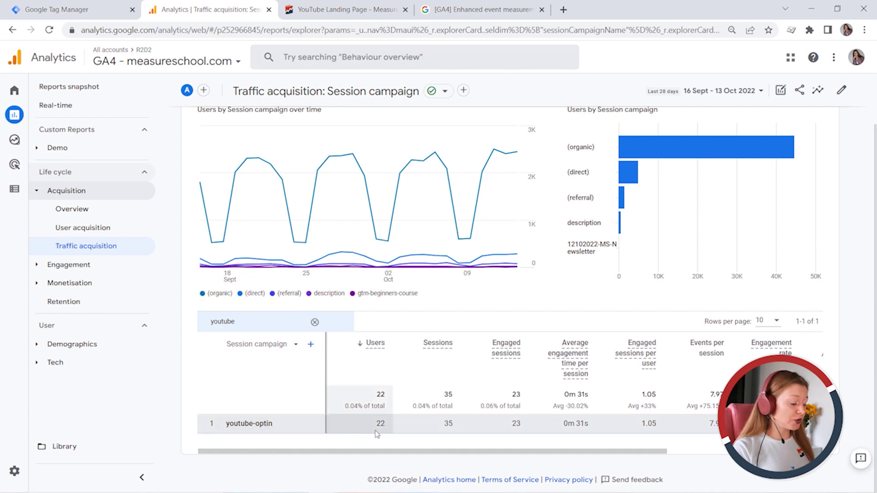
{"action": "left_click_drag", "start_coordinate": [385, 455], "coordinate": [580, 412]}
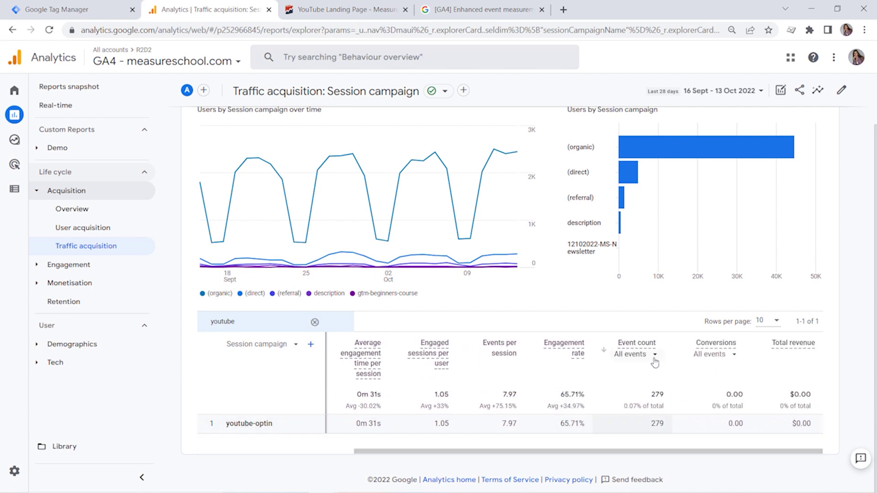
{"action": "left_click", "coordinate": [655, 355]}
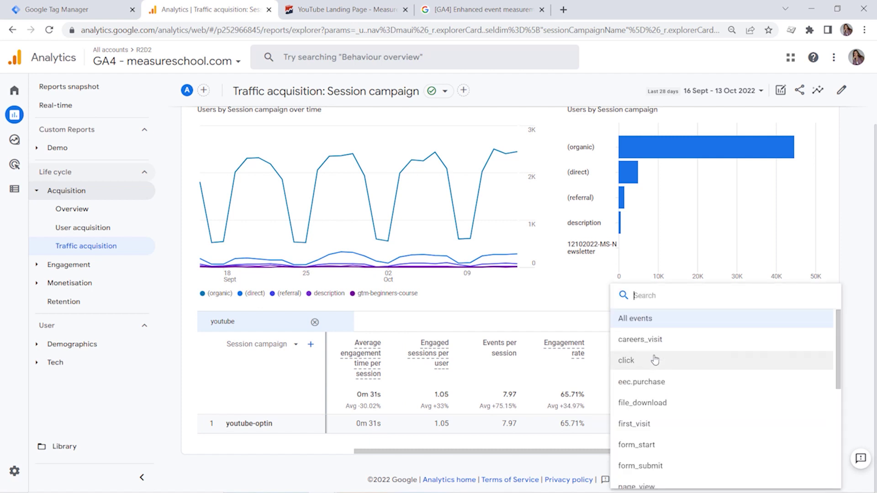
{"action": "left_click", "coordinate": [662, 468]}
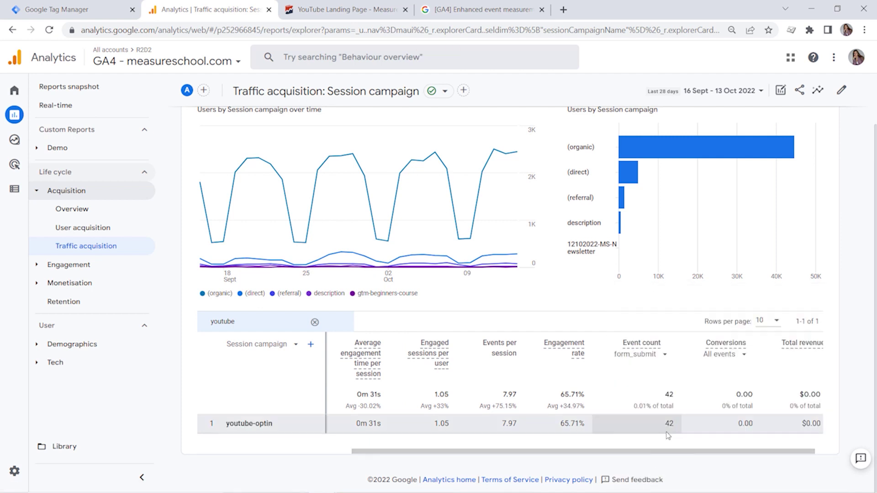
{"action": "mouse_move", "coordinate": [636, 454]}
{"action": "left_mouse_down"}
{"action": "mouse_move", "coordinate": [530, 455]}
{"action": "mouse_move", "coordinate": [647, 457]}
{"action": "left_mouse_up"}
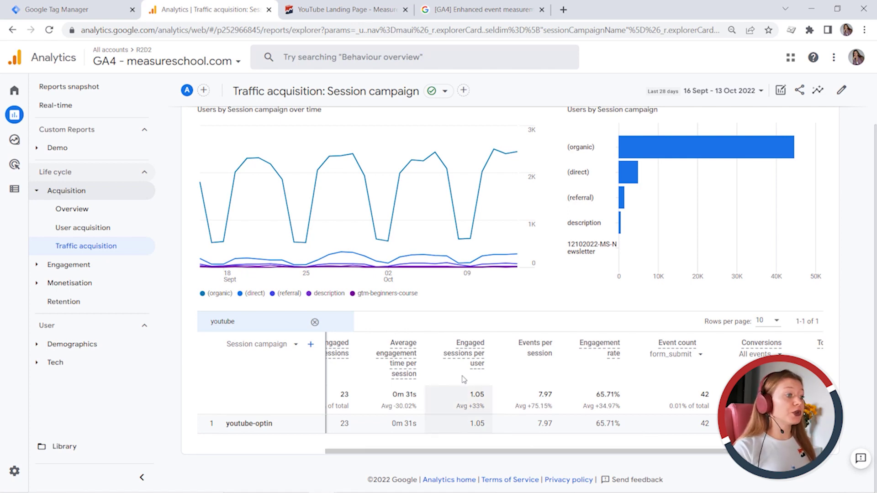
{"action": "left_click", "coordinate": [473, 10]}
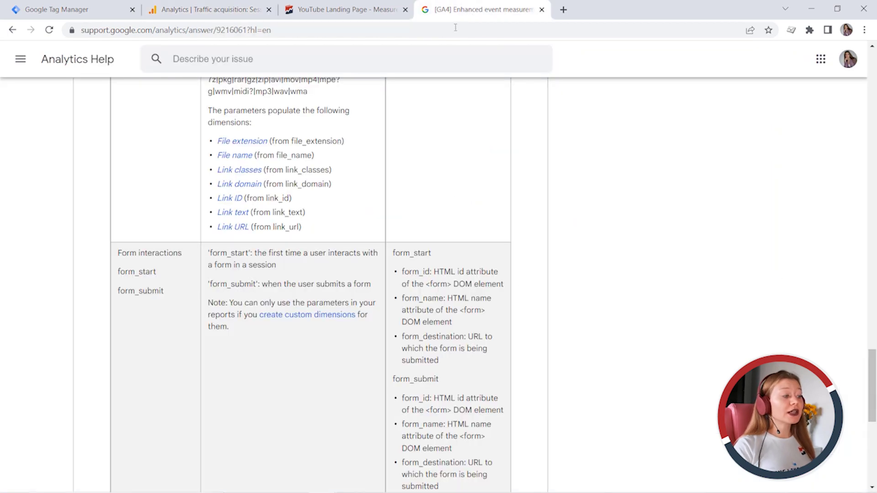
{"action": "scroll", "coordinate": [400, 192], "scroll_direction": "up", "scroll_amount": 5}
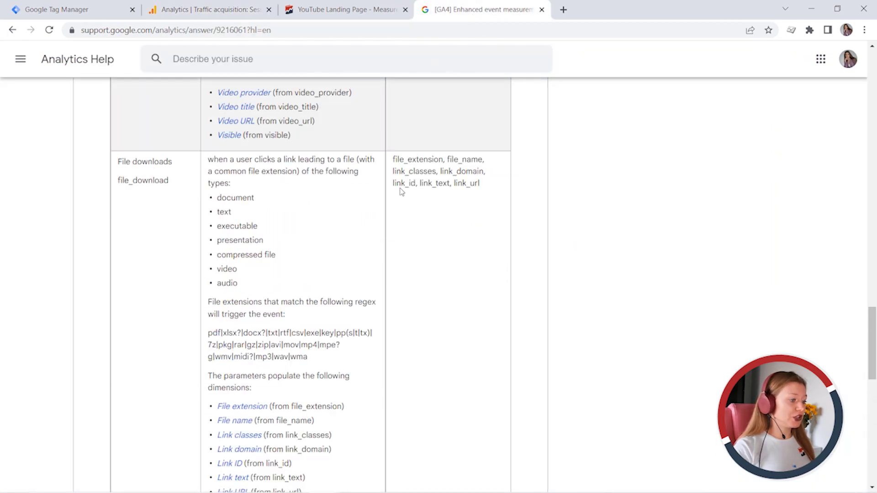
{"action": "scroll", "coordinate": [694, 184], "scroll_direction": "up", "scroll_amount": 3}
{"action": "left_click", "coordinate": [694, 184]}
{"action": "scroll", "coordinate": [731, 131], "scroll_direction": "up", "scroll_amount": 10}
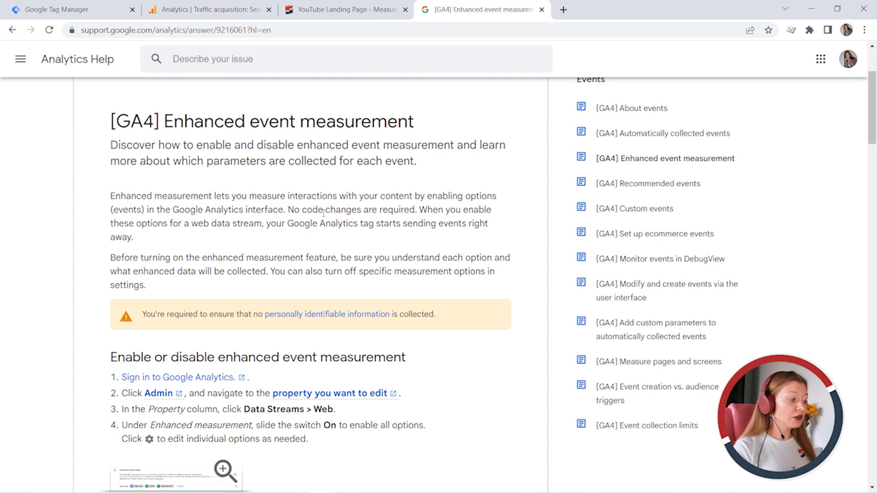
{"action": "scroll", "coordinate": [259, 209], "scroll_direction": "down", "scroll_amount": 3}
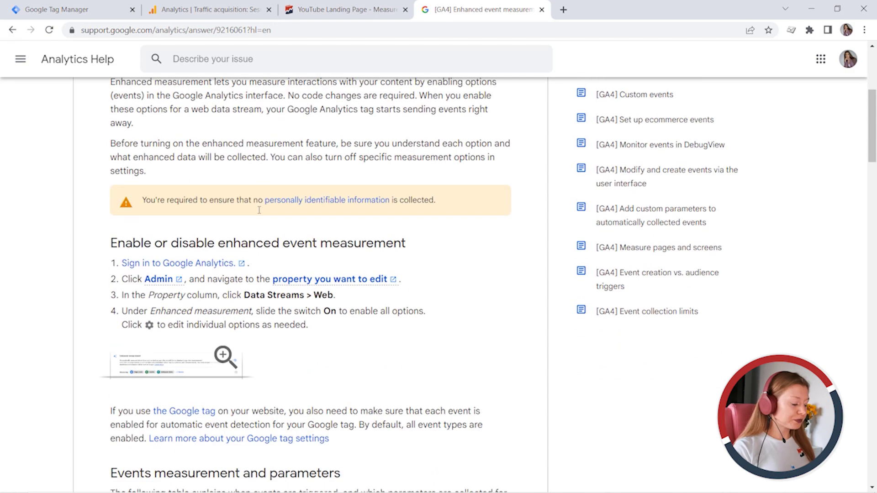
{"action": "scroll", "coordinate": [259, 210], "scroll_direction": "down", "scroll_amount": 3}
{"action": "scroll", "coordinate": [259, 210], "scroll_direction": "down", "scroll_amount": 3}
{"action": "scroll", "coordinate": [260, 212], "scroll_direction": "down", "scroll_amount": 3}
{"action": "scroll", "coordinate": [260, 218], "scroll_direction": "down", "scroll_amount": 3}
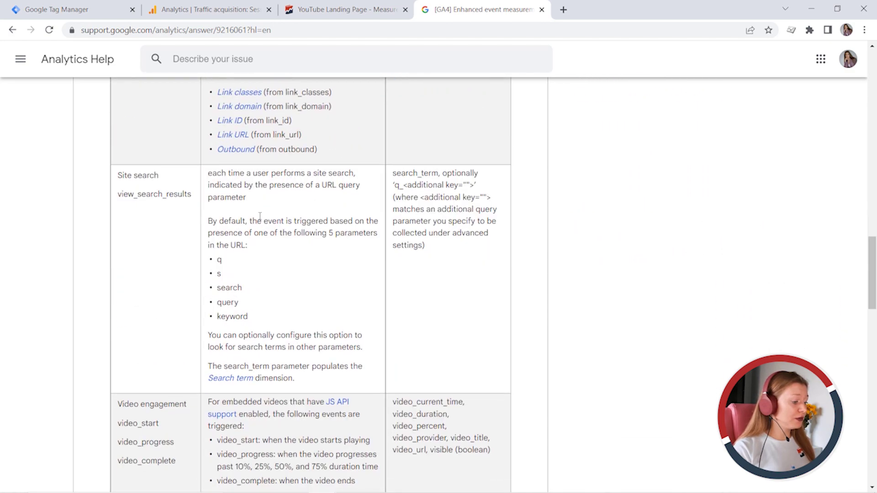
{"action": "scroll", "coordinate": [259, 218], "scroll_direction": "down", "scroll_amount": 4}
{"action": "scroll", "coordinate": [260, 218], "scroll_direction": "down", "scroll_amount": 1}
{"action": "scroll", "coordinate": [260, 219], "scroll_direction": "down", "scroll_amount": 2}
{"action": "scroll", "coordinate": [261, 219], "scroll_direction": "down", "scroll_amount": 3}
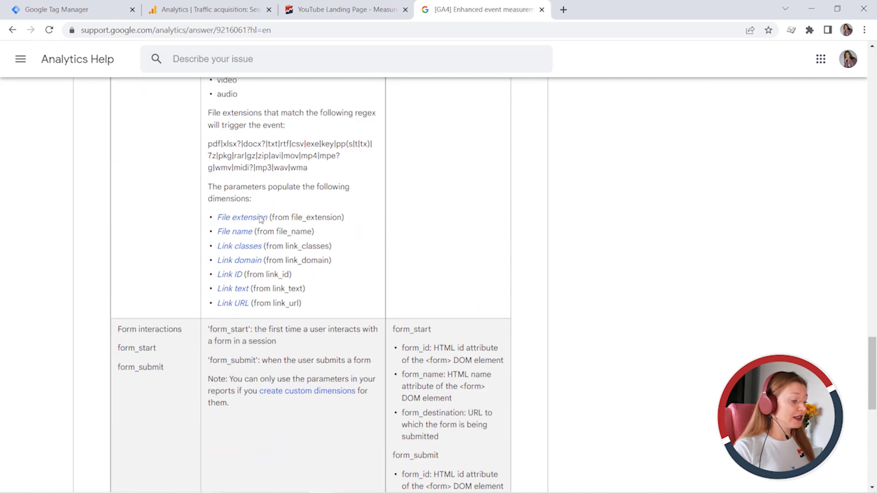
{"action": "scroll", "coordinate": [261, 219], "scroll_direction": "down", "scroll_amount": 5}
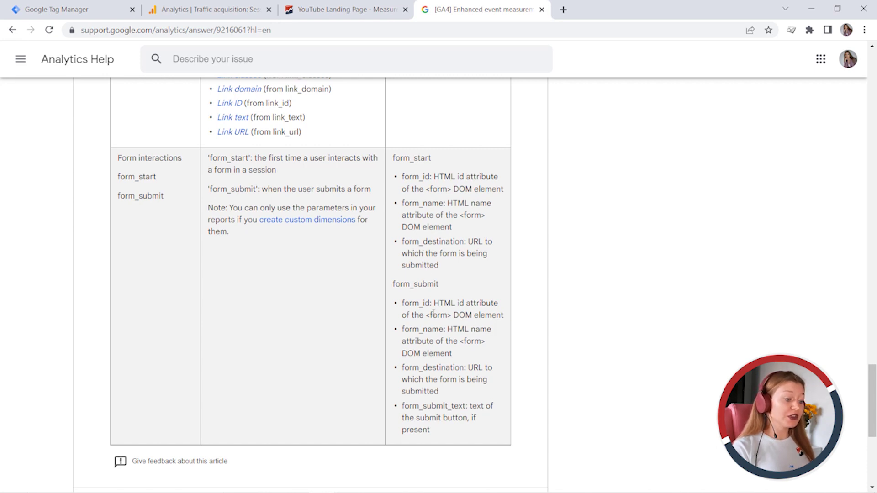
{"action": "scroll", "coordinate": [434, 312], "scroll_direction": "down", "scroll_amount": 1}
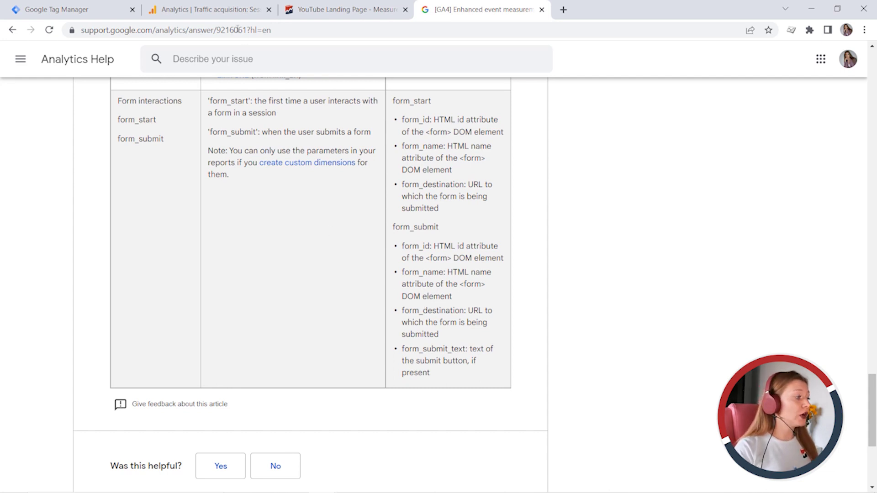
- From Admin > Data Streams, open the Main website stream and reveal all enhanced measurement event types
{"action": "left_click", "coordinate": [225, 15]}
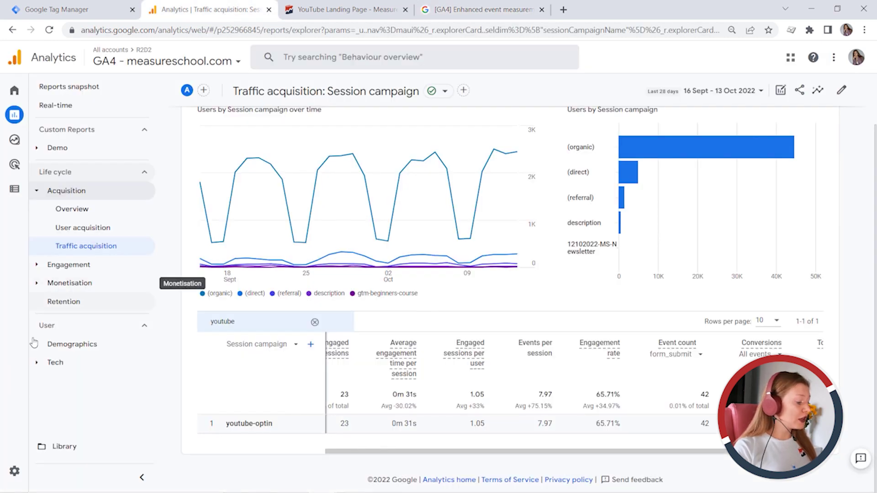
{"action": "left_click", "coordinate": [14, 472]}
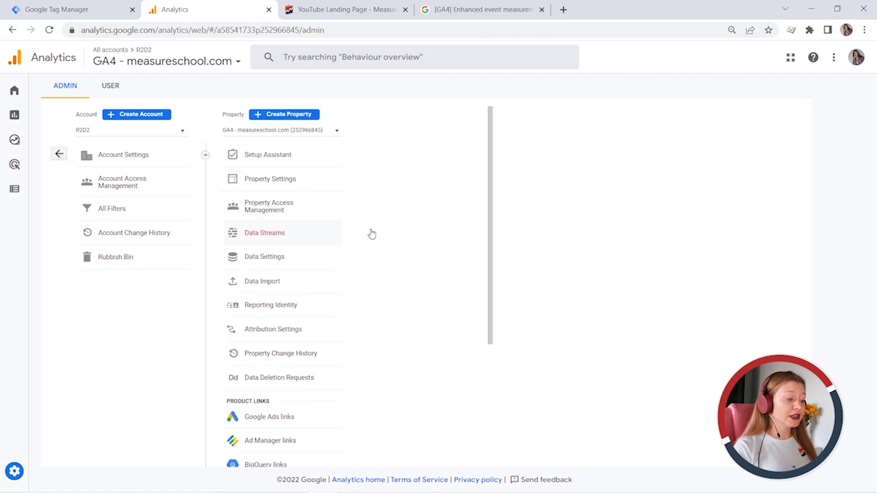
{"action": "left_click", "coordinate": [371, 233]}
{"action": "left_click", "coordinate": [378, 194]}
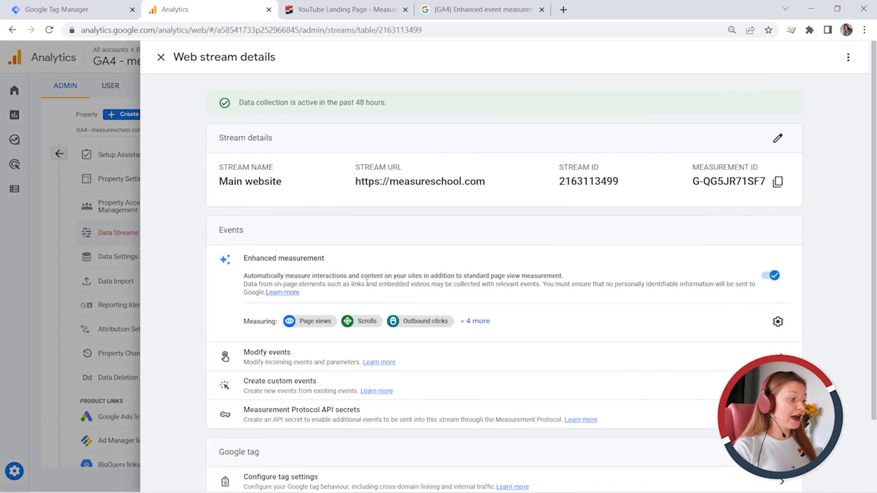
{"action": "left_click", "coordinate": [475, 322]}
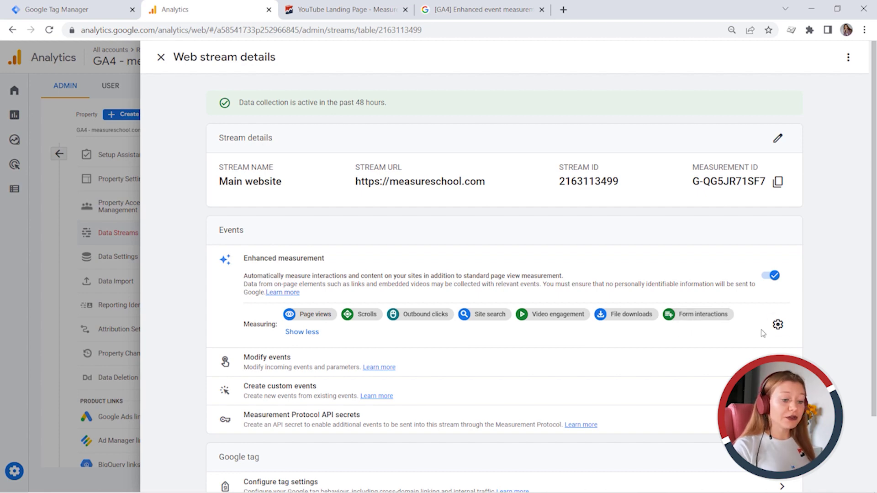
- View the enhanced measurement settings, then close them and the web stream details back to the Data Streams list
{"action": "left_click", "coordinate": [778, 326]}
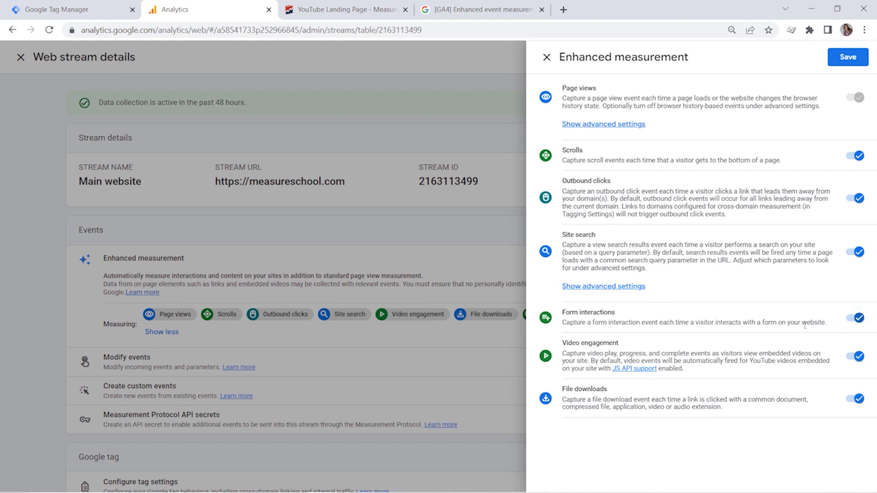
{"action": "left_click", "coordinate": [547, 58]}
{"action": "left_click", "coordinate": [161, 57]}
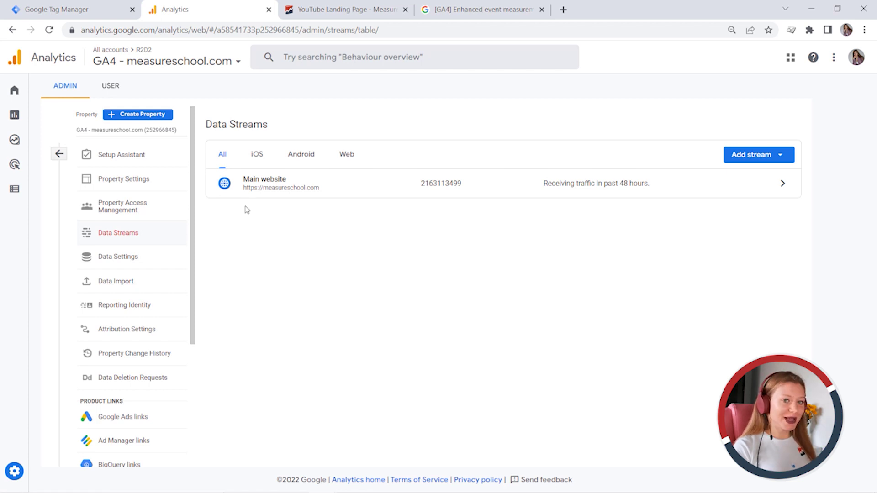
- Review the property's Events configuration, then move to the Tag Manager workspace
{"action": "mouse_move", "coordinate": [15, 188]}
{"action": "left_click", "coordinate": [21, 193]}
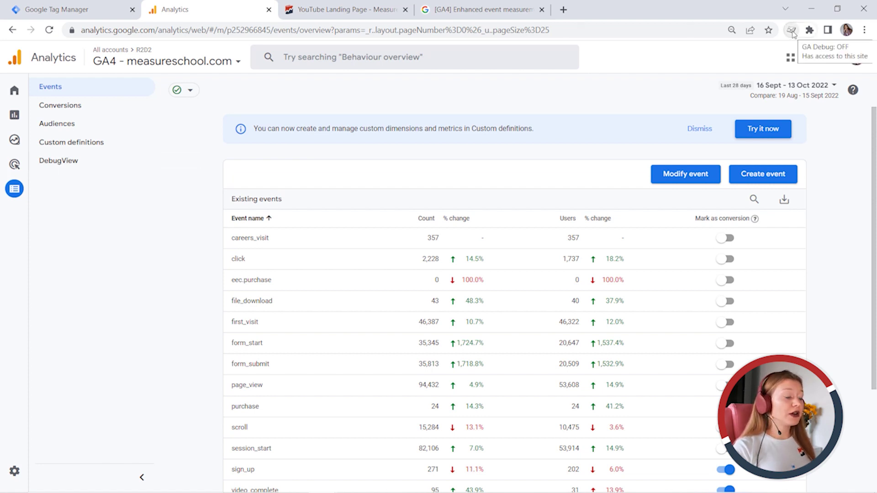
{"action": "left_click", "coordinate": [84, 12]}
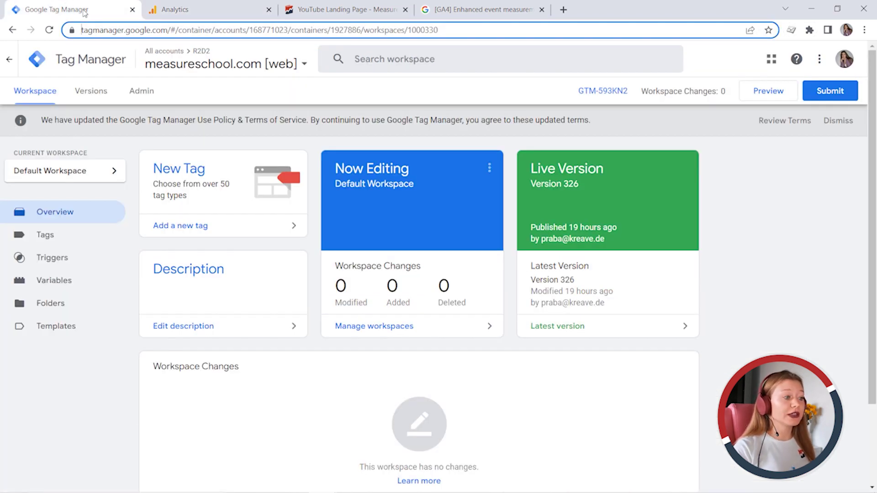
- Start previewing the GTM container connected to the YouTube landing page and enter the Tag Assistant debug window
{"action": "left_click", "coordinate": [769, 98]}
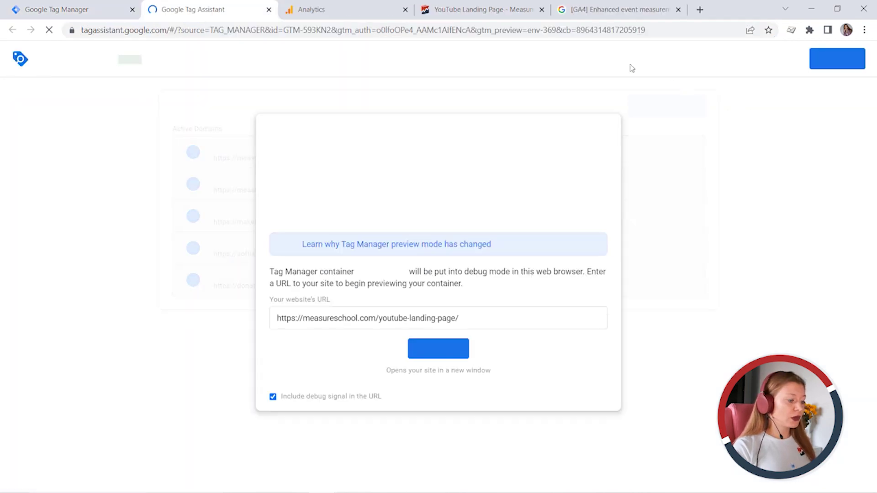
{"action": "left_click", "coordinate": [438, 349]}
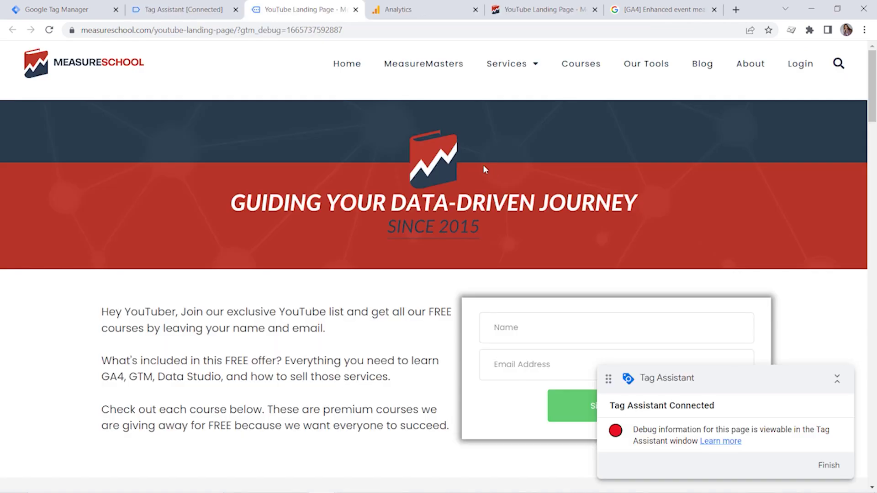
{"action": "scroll", "coordinate": [483, 165], "scroll_direction": "down", "scroll_amount": 1}
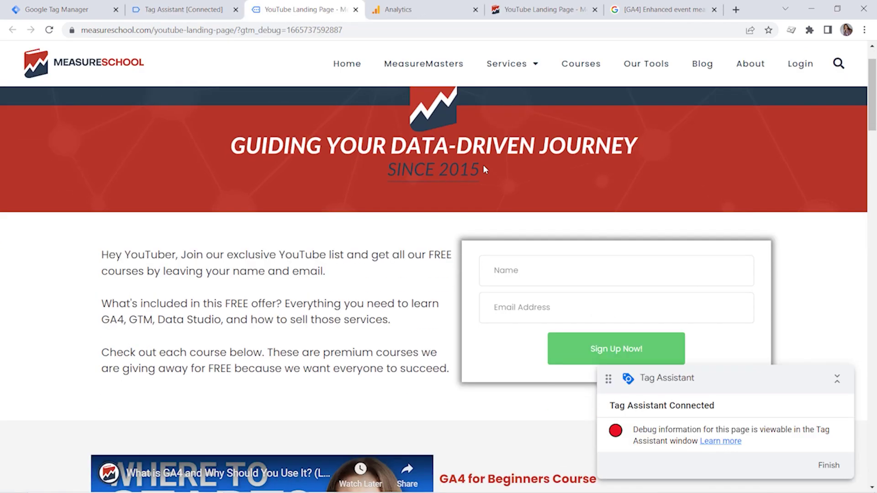
{"action": "left_click", "coordinate": [182, 10]}
{"action": "left_click", "coordinate": [444, 258]}
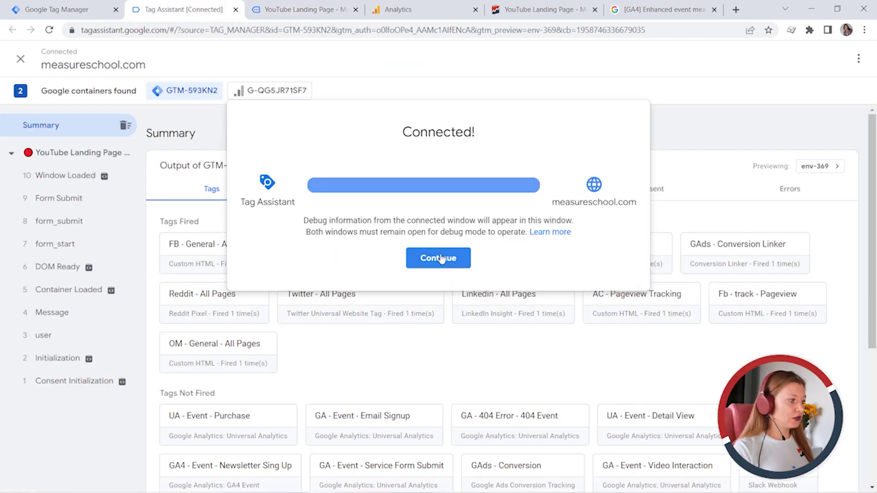
{"action": "left_click", "coordinate": [444, 258]}
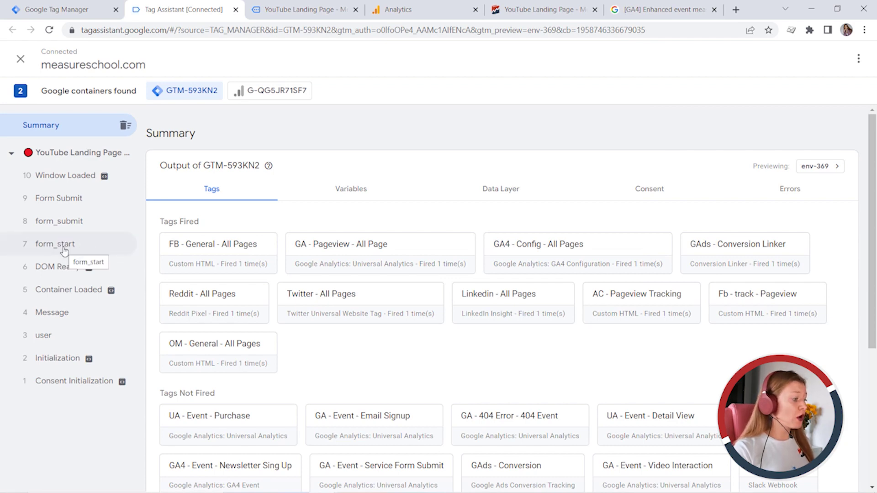
- Inspect form_start and form_submit, expanding form_submit's full dataLayer push (form_destination facebook.com/tr/, form_length 23)
{"action": "left_click", "coordinate": [61, 228]}
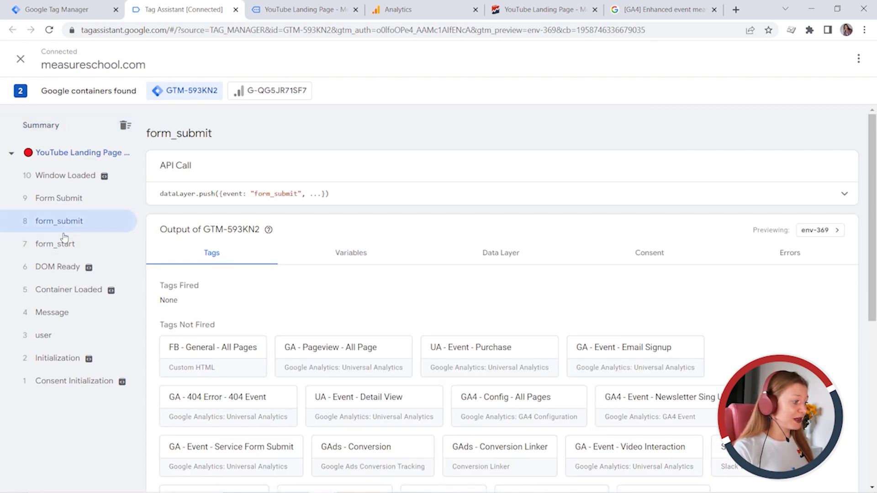
{"action": "left_click", "coordinate": [64, 247]}
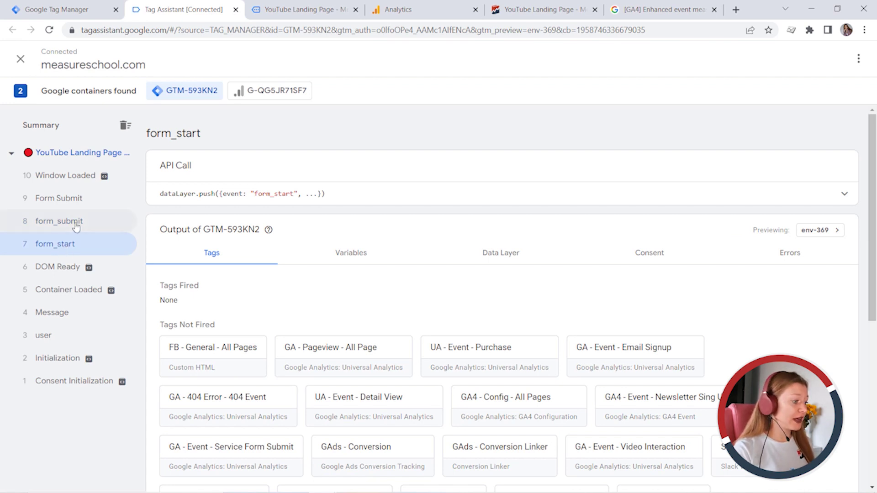
{"action": "left_click", "coordinate": [74, 228]}
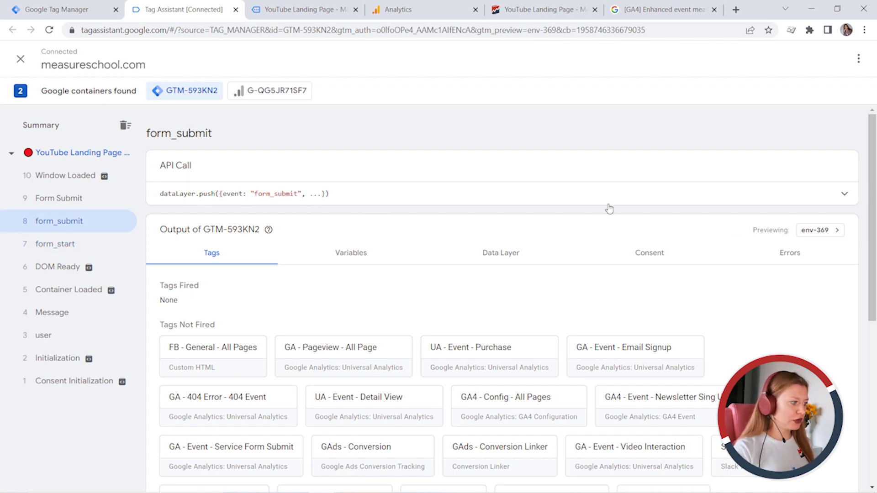
{"action": "left_click", "coordinate": [845, 195]}
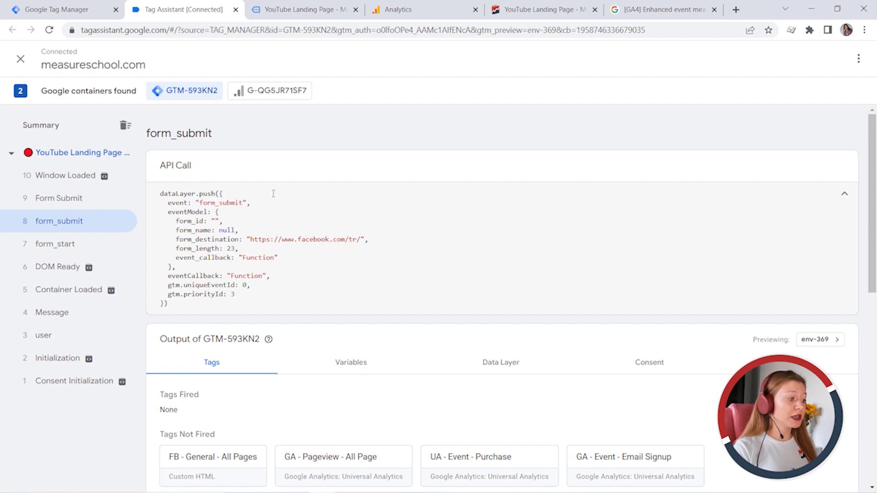
{"action": "left_click", "coordinate": [396, 15]}
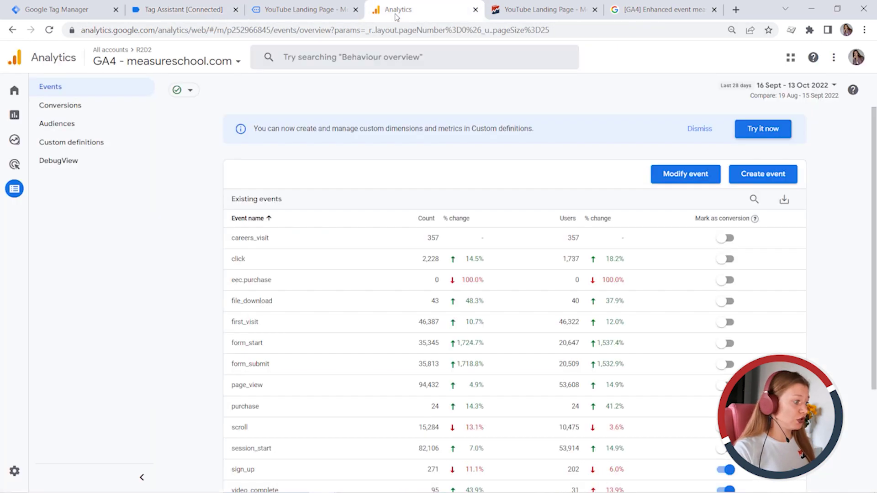
{"action": "left_click", "coordinate": [91, 170]}
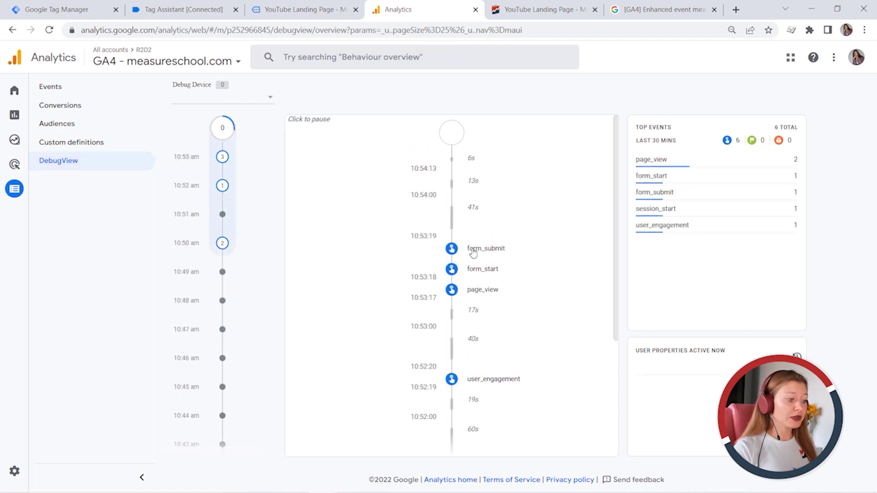
{"action": "left_click", "coordinate": [474, 253]}
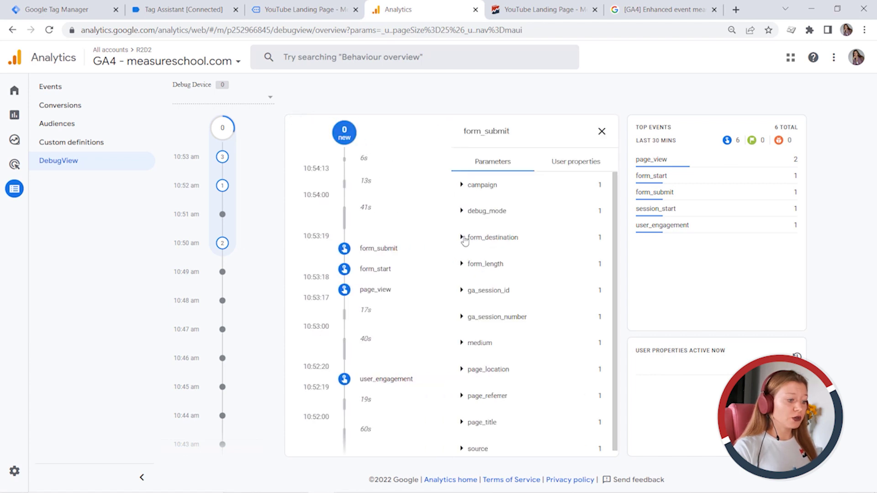
{"action": "left_click", "coordinate": [458, 239]}
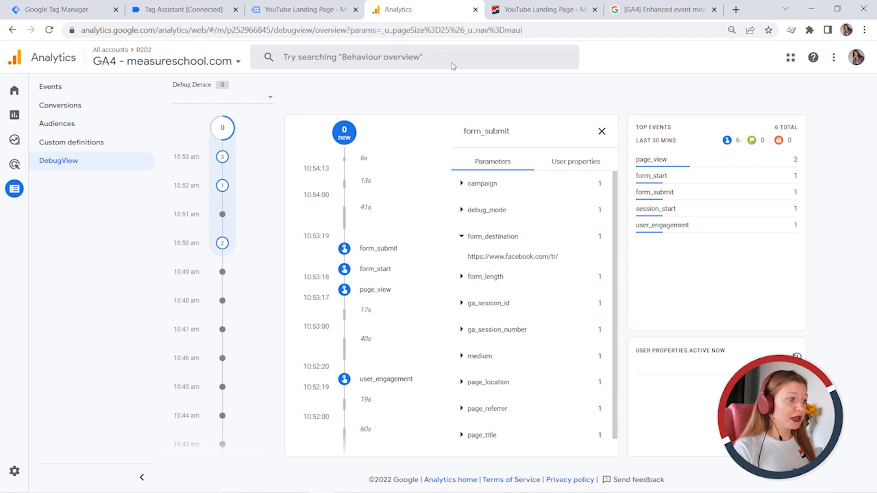
- On the landing page form, fill Name with the suggested 'test' value and dismiss the email suggestions
{"action": "left_click", "coordinate": [313, 11]}
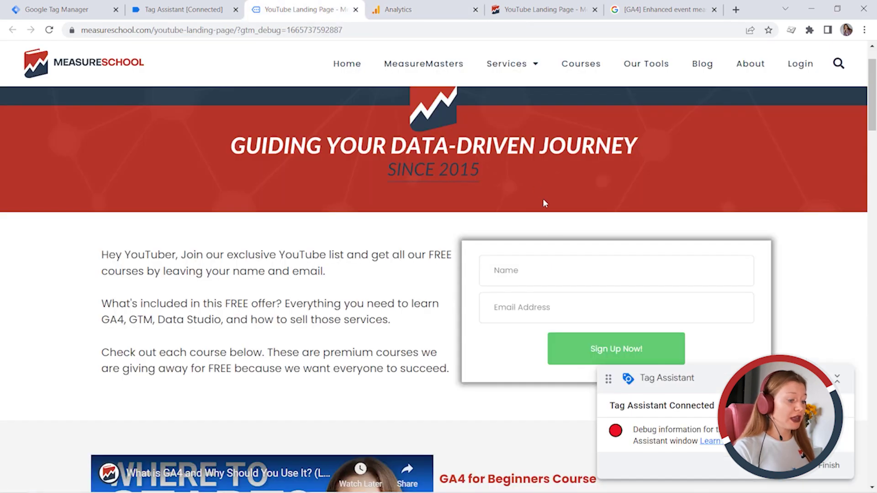
{"action": "left_click", "coordinate": [496, 271]}
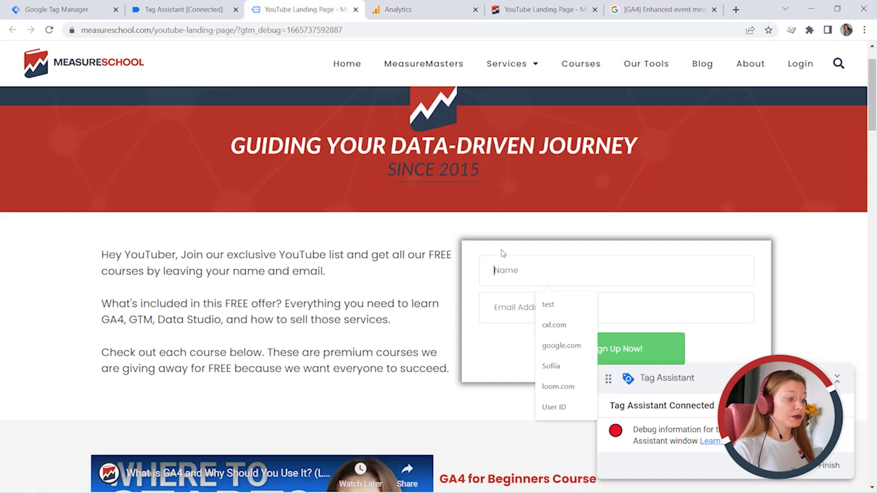
{"action": "key", "text": "Down"}
{"action": "key", "text": "Return"}
{"action": "scroll", "coordinate": [500, 252], "scroll_direction": "down", "scroll_amount": 1}
{"action": "left_click", "coordinate": [506, 246]}
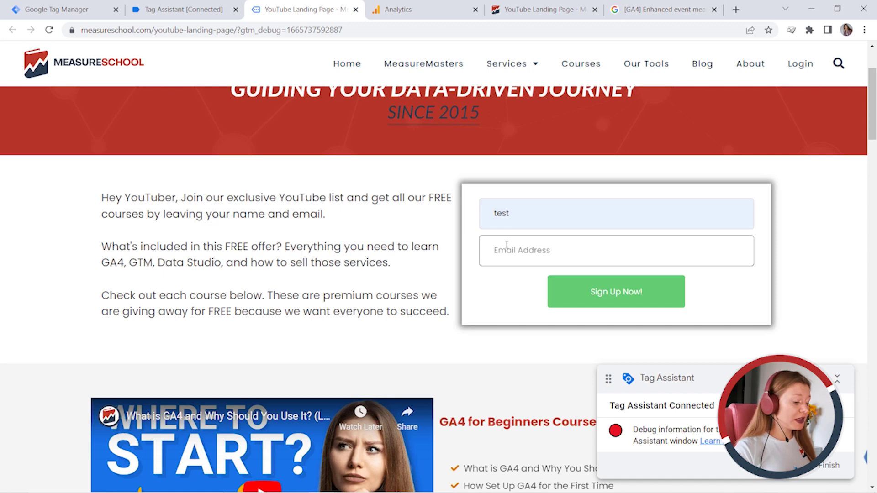
{"action": "type", "text": "test"}
{"action": "left_click", "coordinate": [729, 289]}
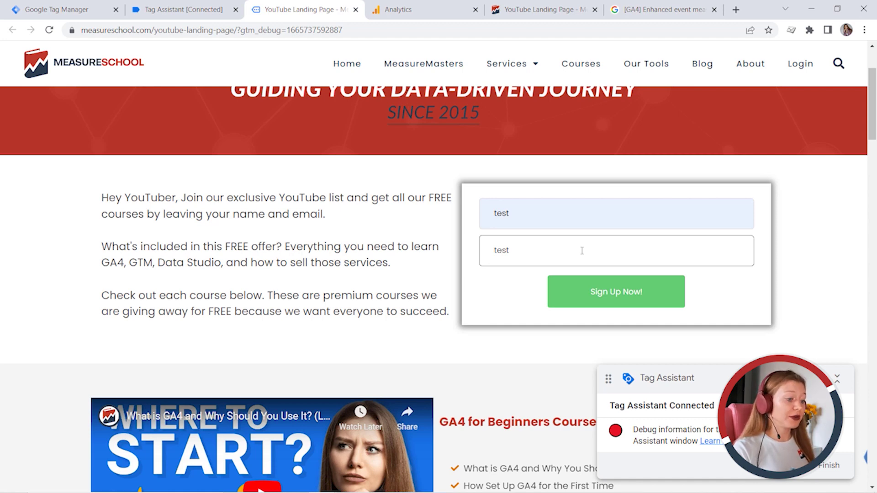
- Submit the form with the invalid email 'test', getting the Email address invalid error
{"action": "left_click", "coordinate": [578, 252]}
{"action": "left_click", "coordinate": [575, 300]}
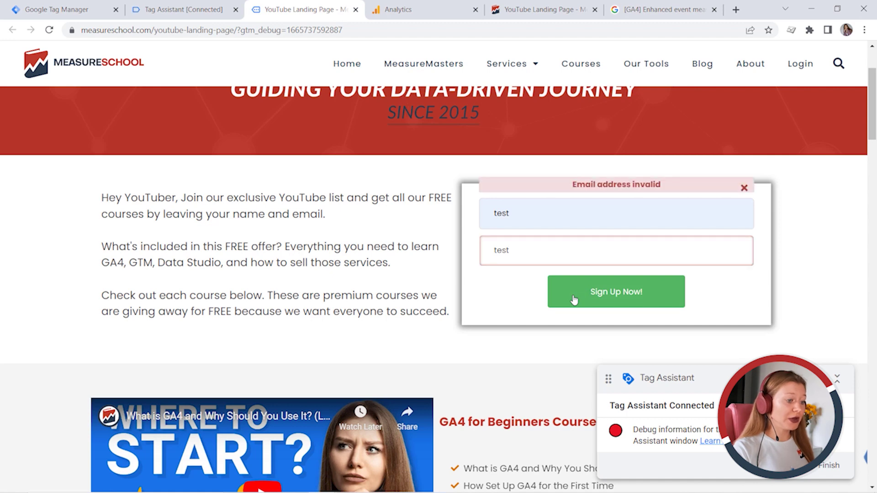
{"action": "left_click", "coordinate": [514, 259]}
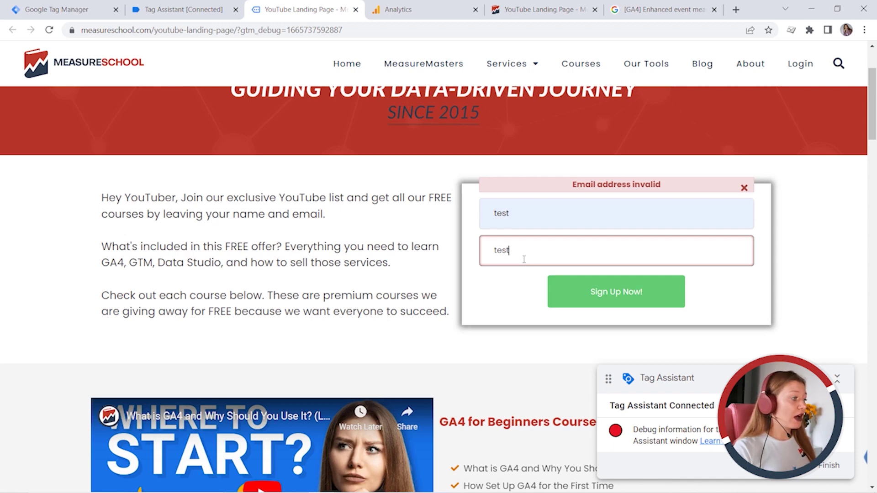
- In Tag Assistant inspect the newer form_submit event 16 (form_length 24), then check DebugView
{"action": "left_click", "coordinate": [176, 14]}
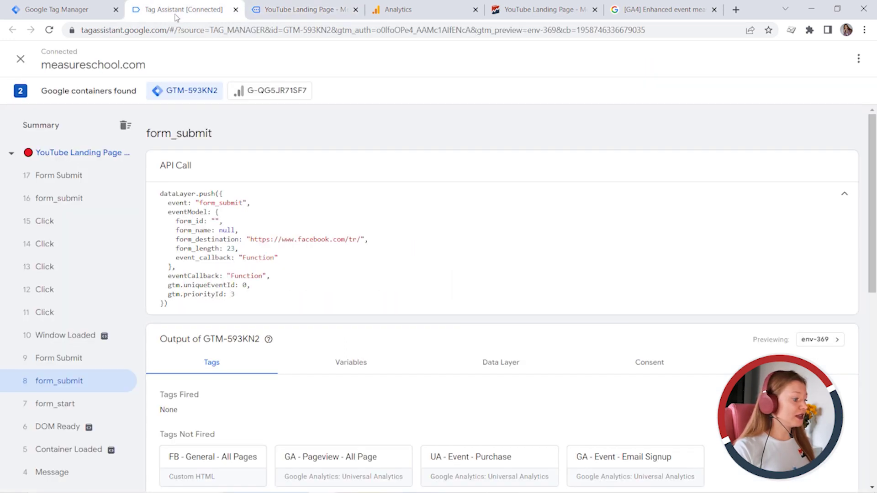
{"action": "left_click", "coordinate": [94, 207]}
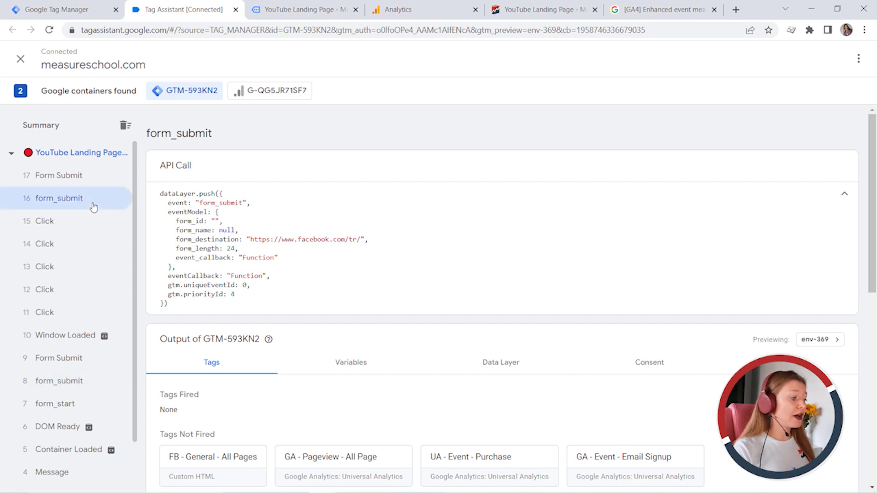
{"action": "left_click", "coordinate": [447, 9]}
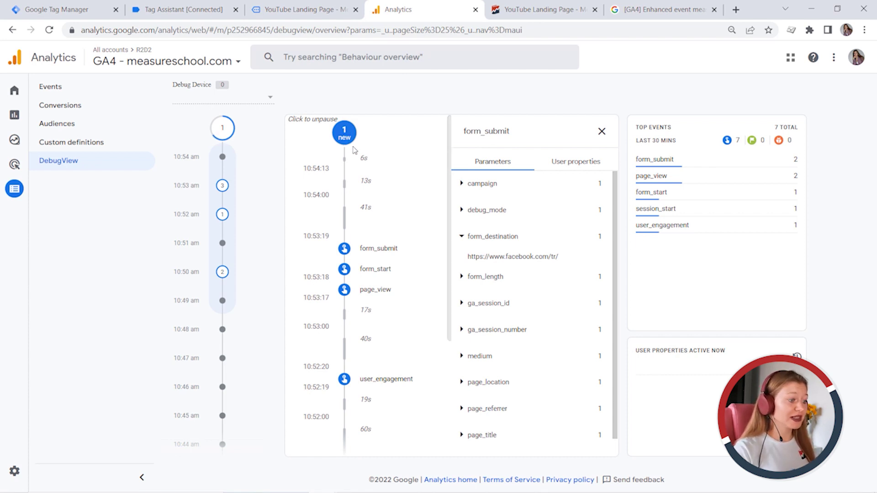
- Resume the DebugView stream, open the new 10:55:28 form_submit event, then return to the landing page form
{"action": "left_click", "coordinate": [345, 136]}
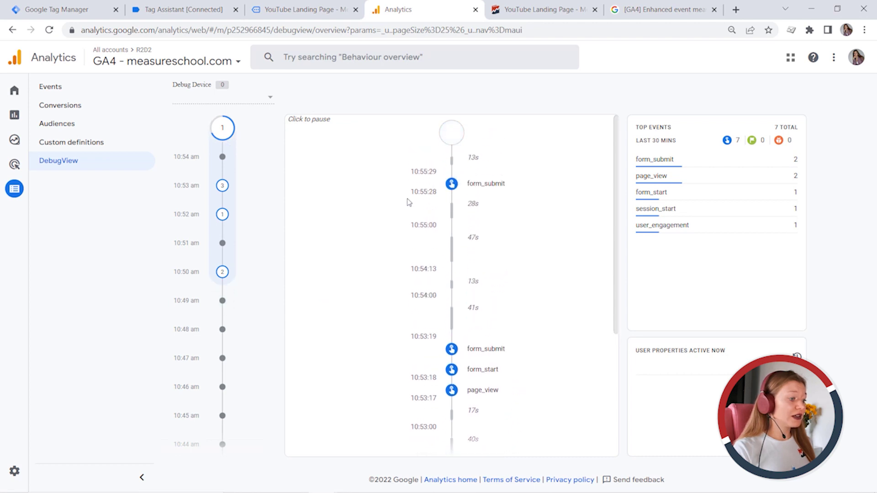
{"action": "left_click", "coordinate": [482, 189]}
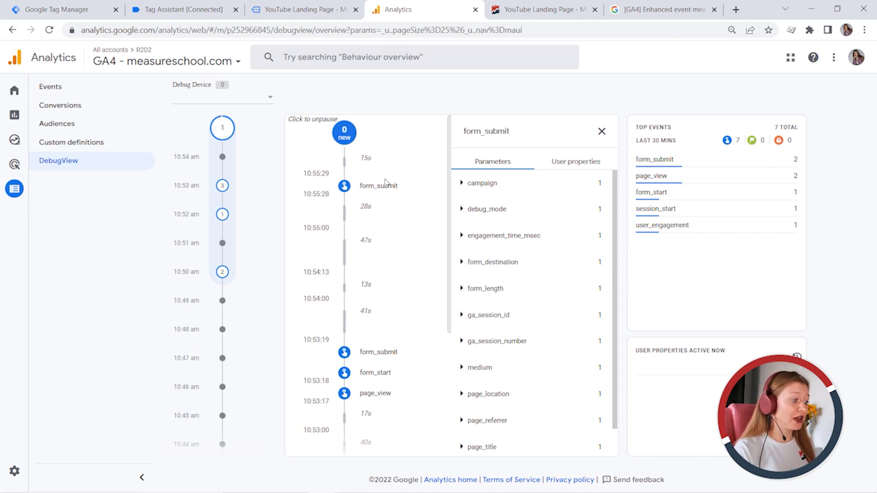
{"action": "left_click", "coordinate": [193, 9]}
{"action": "left_click", "coordinate": [295, 8]}
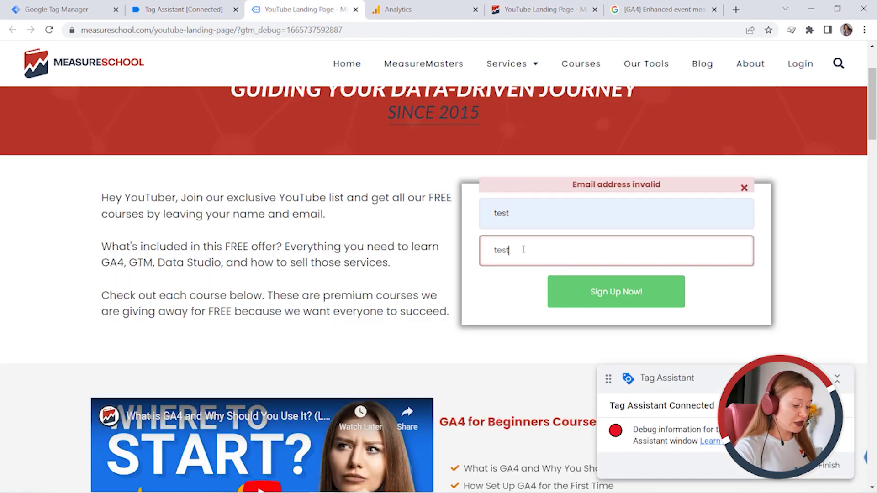
{"action": "type", "text": "@test.de"}
{"action": "left_click", "coordinate": [588, 293]}
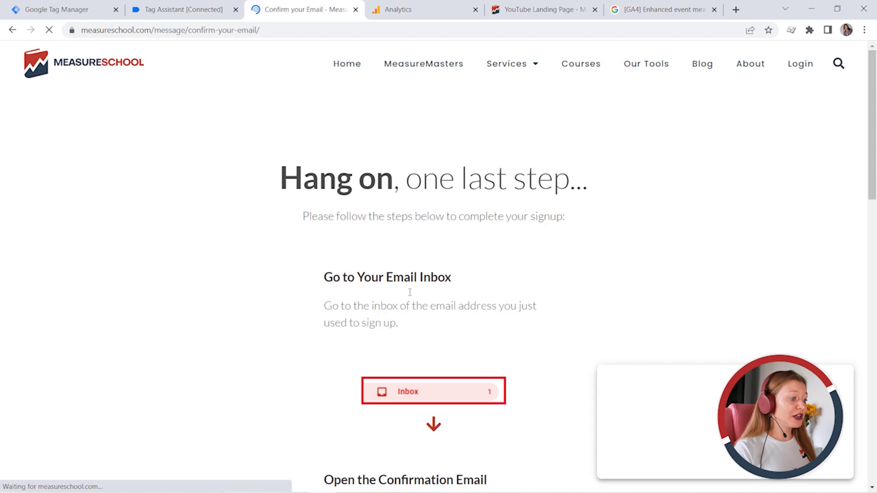
{"action": "left_click", "coordinate": [199, 15]}
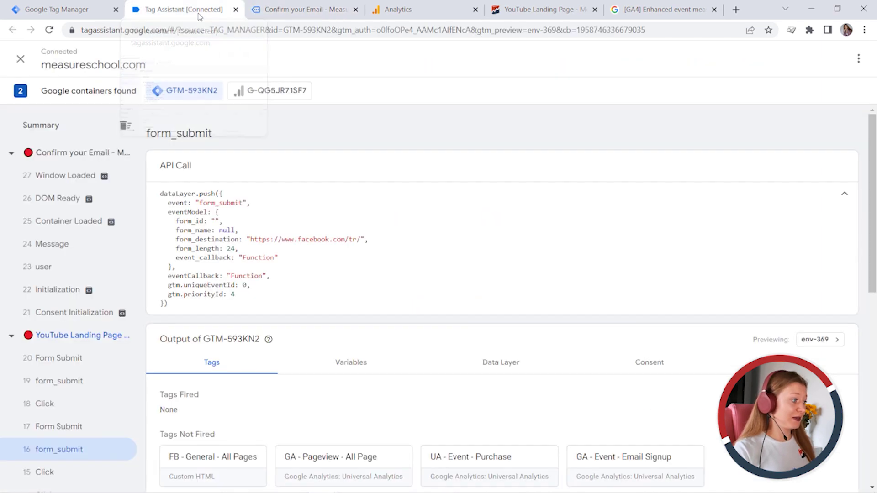
{"action": "left_click", "coordinate": [83, 11]}
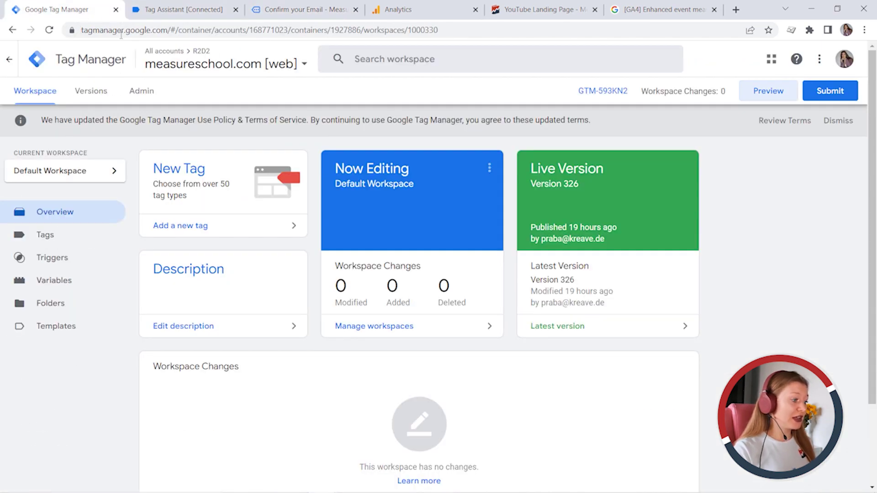
{"action": "left_click", "coordinate": [421, 15]}
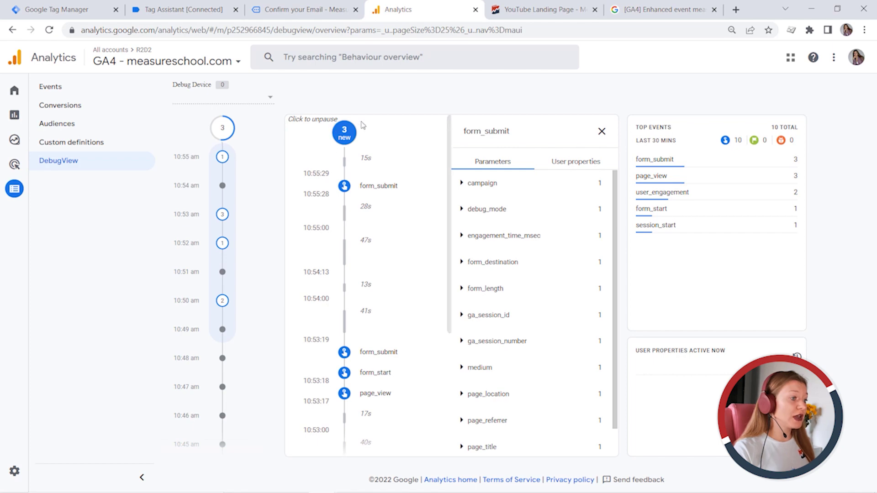
- Switch to the second YouTube Landing Page tab showing the empty sign-up form
{"action": "left_click", "coordinate": [542, 10]}
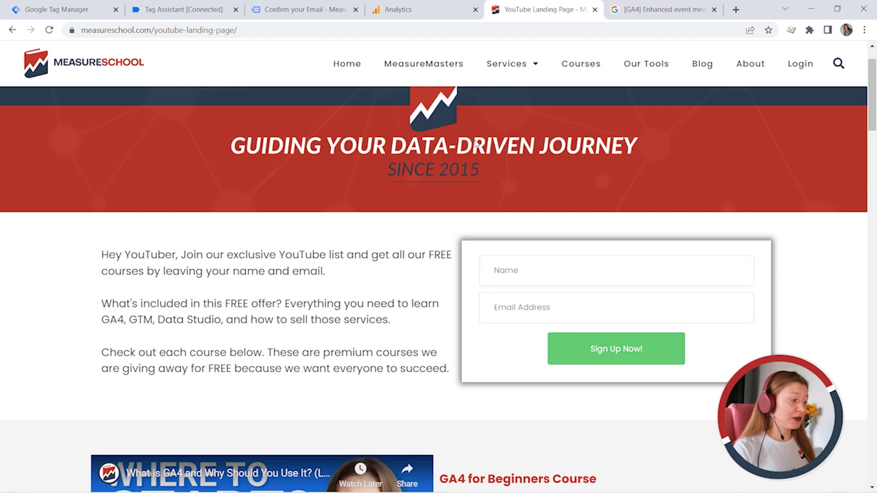
- Return to Analytics and reach the Main website stream details via Admin > Data Streams
{"action": "left_click", "coordinate": [411, 11]}
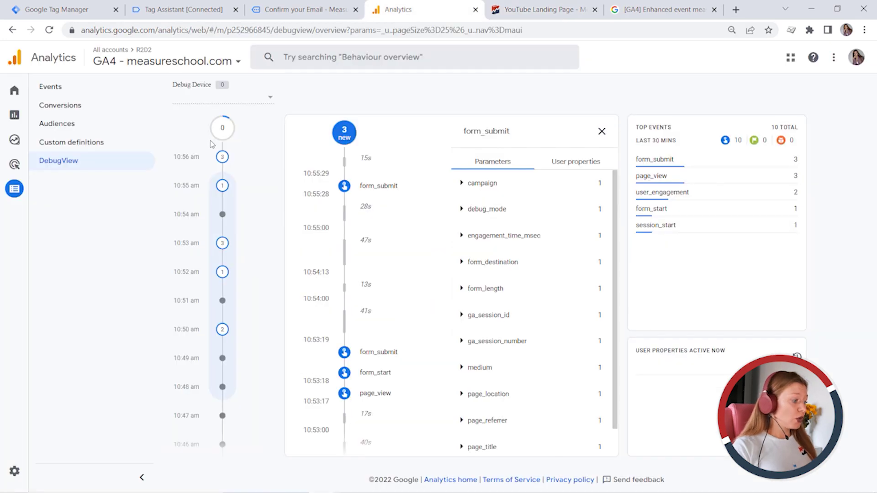
{"action": "left_click", "coordinate": [14, 471]}
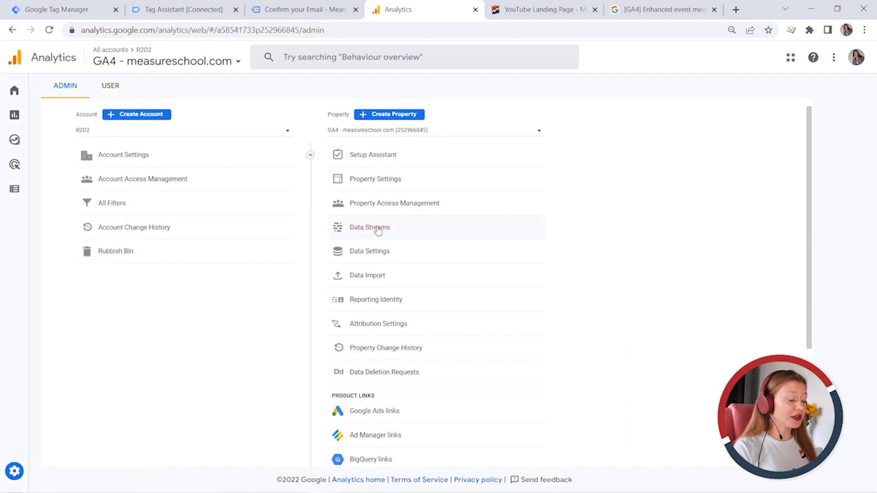
{"action": "left_click", "coordinate": [377, 227]}
{"action": "left_click", "coordinate": [445, 197]}
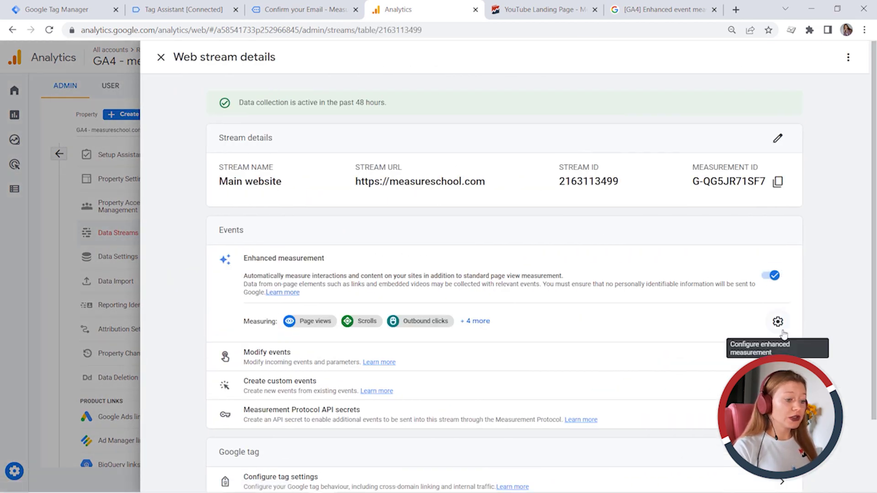
- Switch off Form interactions in the stream's Enhanced measurement settings, leaving it unsaved
{"action": "left_click", "coordinate": [778, 321]}
{"action": "left_click", "coordinate": [857, 318]}
{"action": "left_click", "coordinate": [852, 323]}
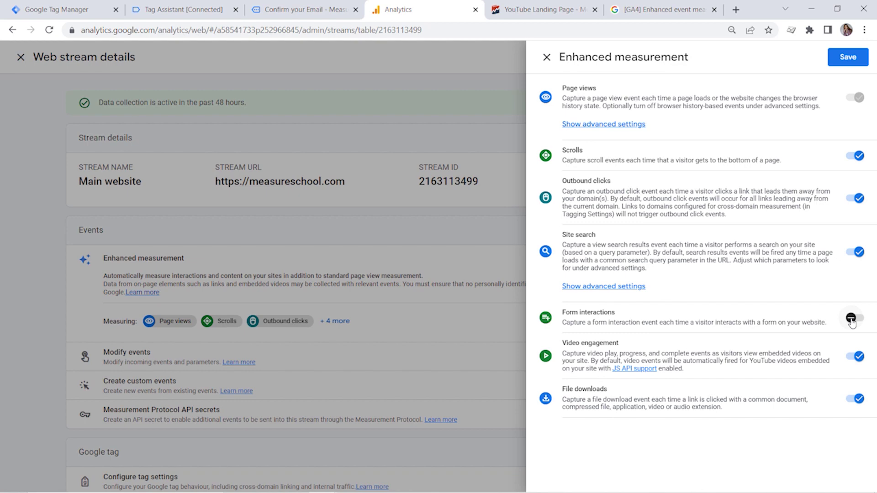